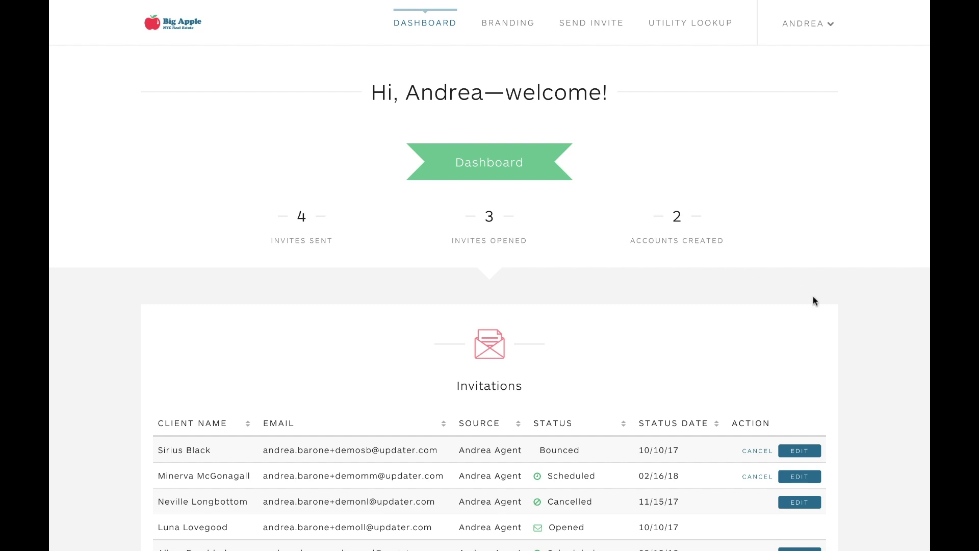
- Open the branding profile settings and browse through them
scroll(818, 342, "down", 3)
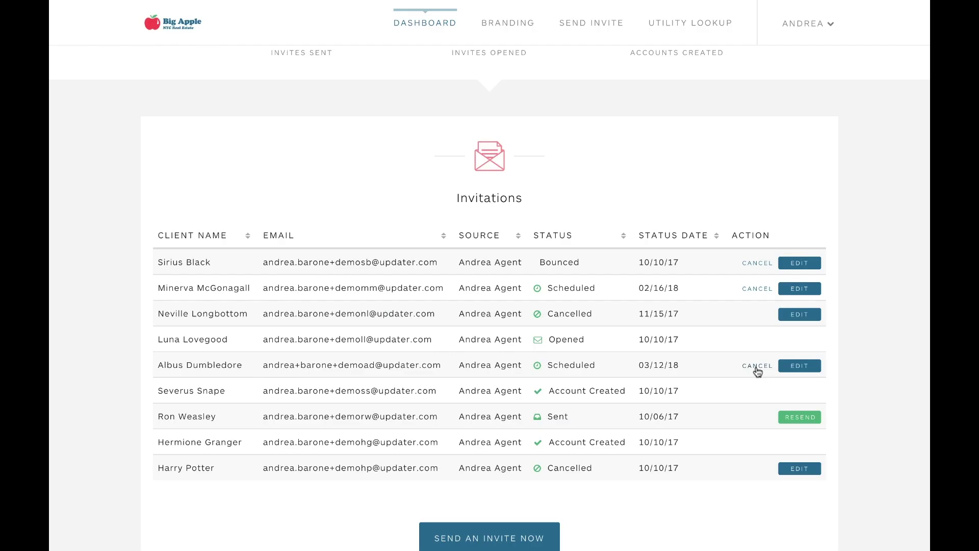
scroll(622, 139, "up", 4)
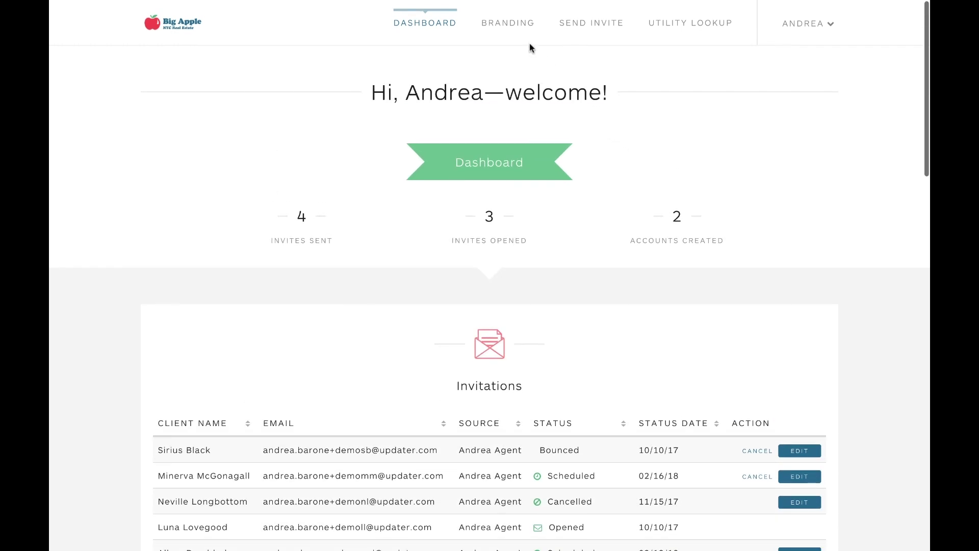
left_click(512, 24)
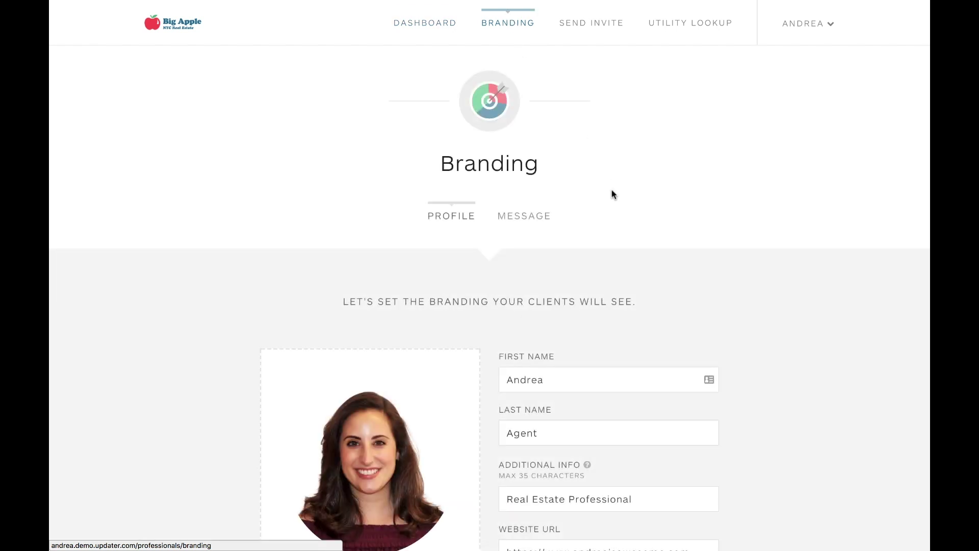
scroll(613, 194, "down", 4)
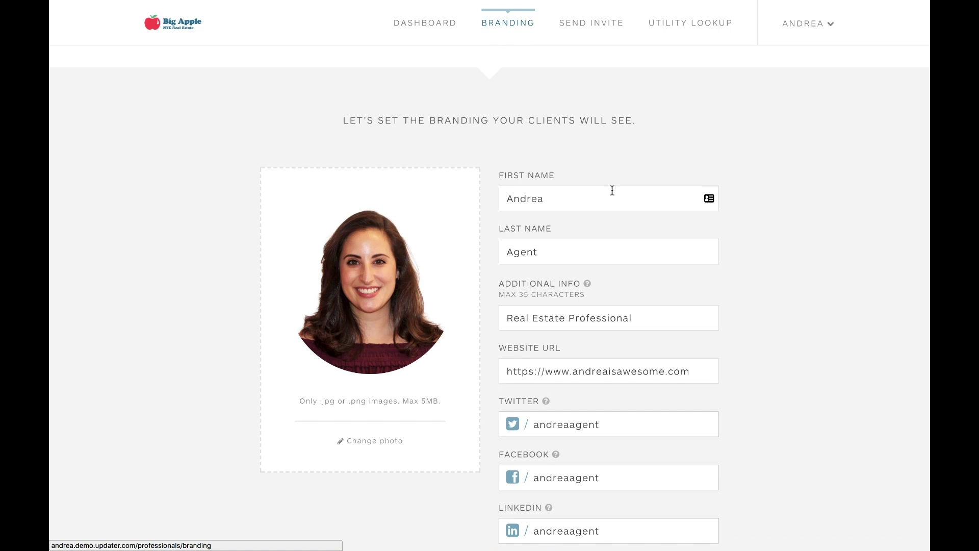
scroll(613, 190, "up", 1)
scroll(576, 375, "down", 2)
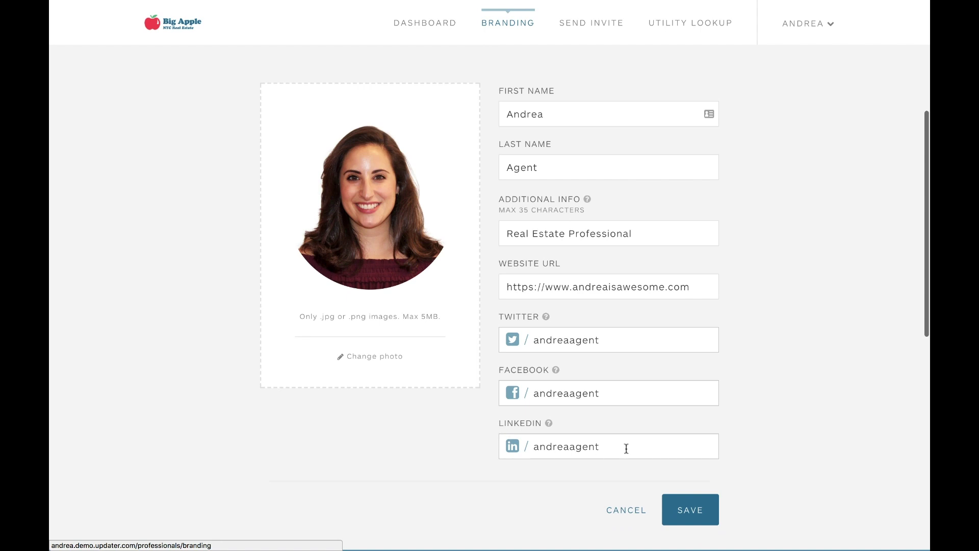
scroll(627, 448, "up", 4)
- Preview the default invite email, then discard the branding edits and return to the dashboard
left_click(542, 129)
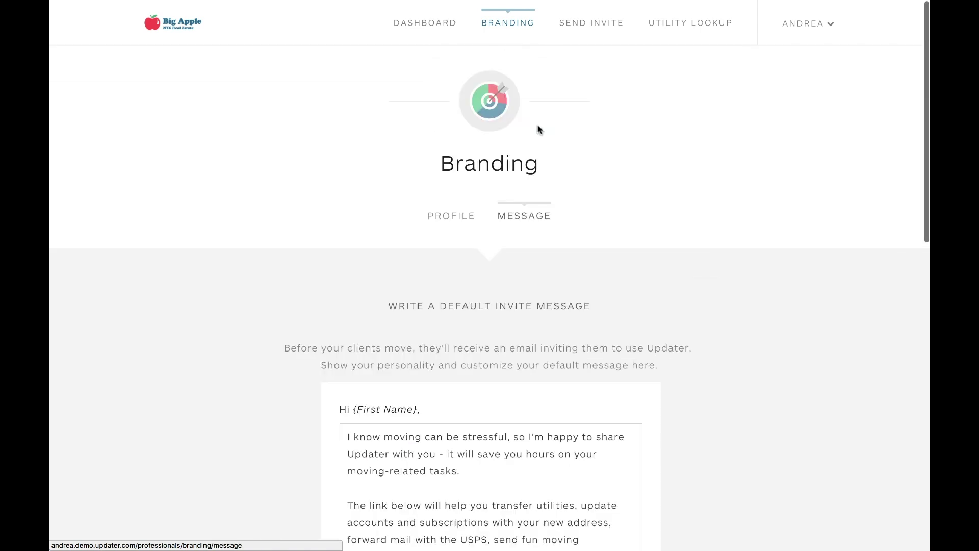
scroll(614, 297, "down", 3)
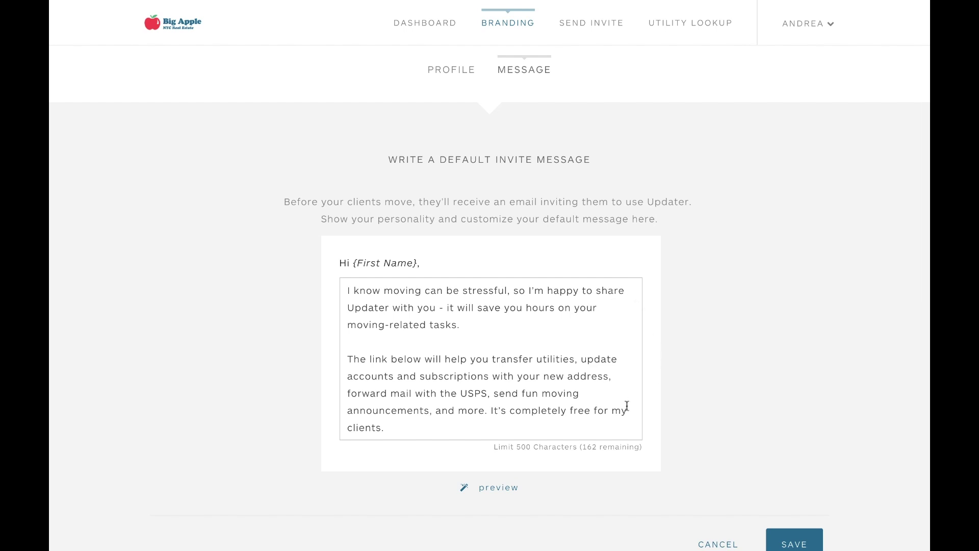
scroll(627, 406, "down", 1)
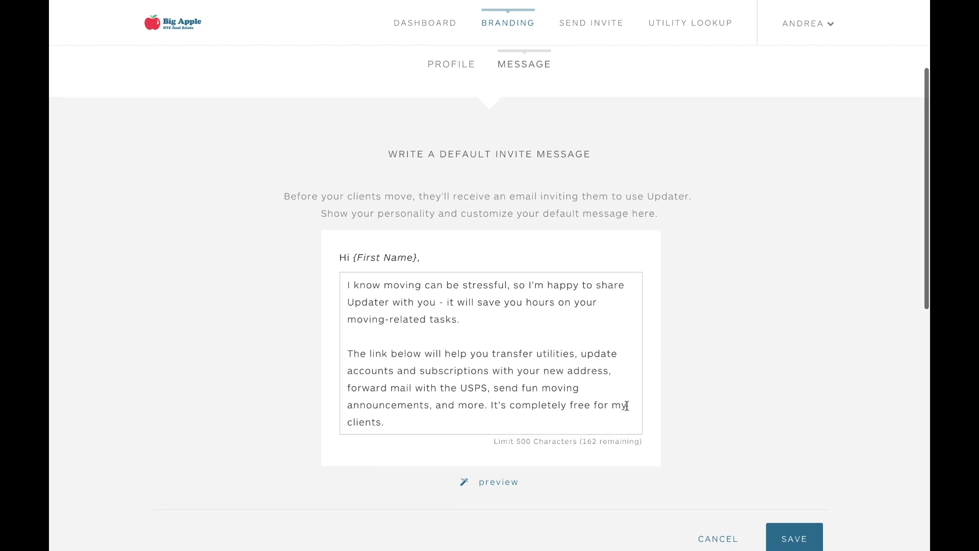
left_click(478, 474)
scroll(626, 445, "down", 2)
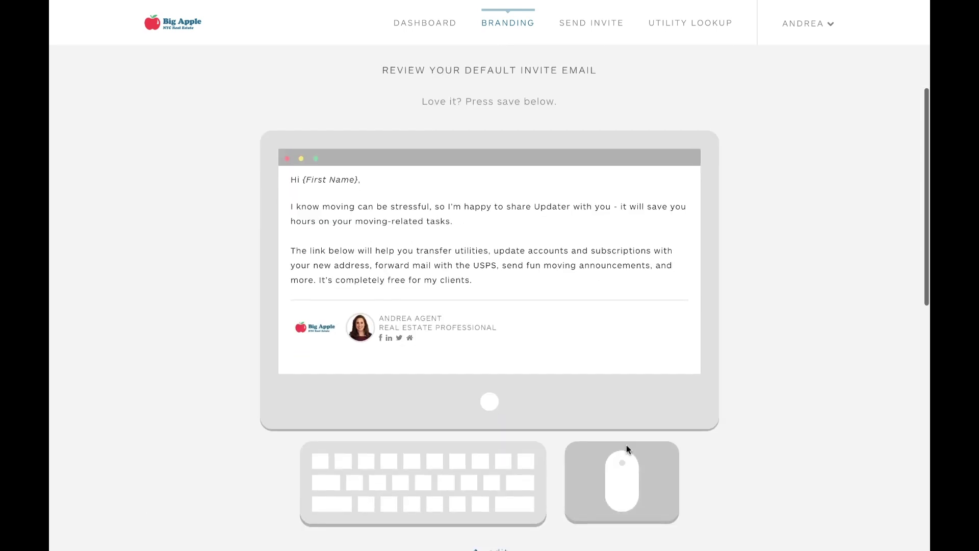
scroll(627, 449, "down", 2)
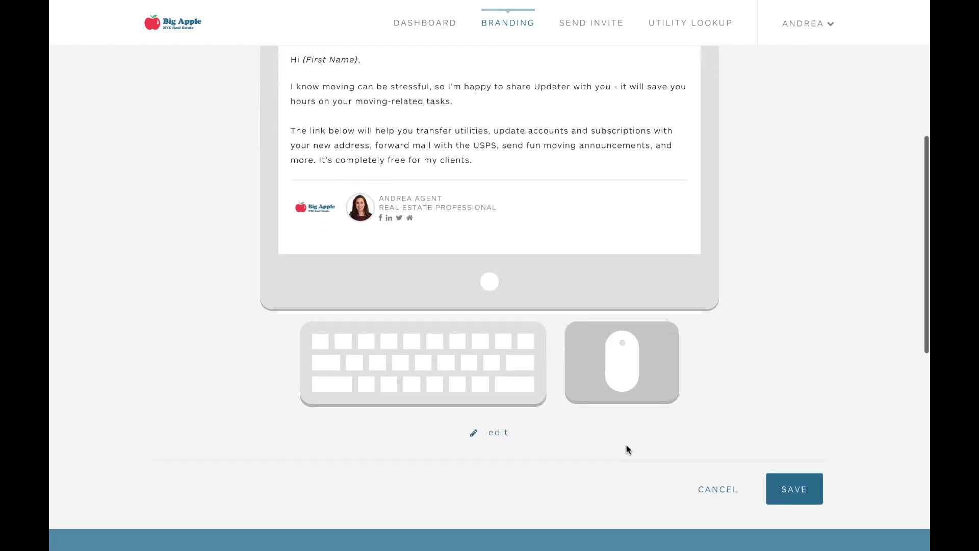
left_click(720, 491)
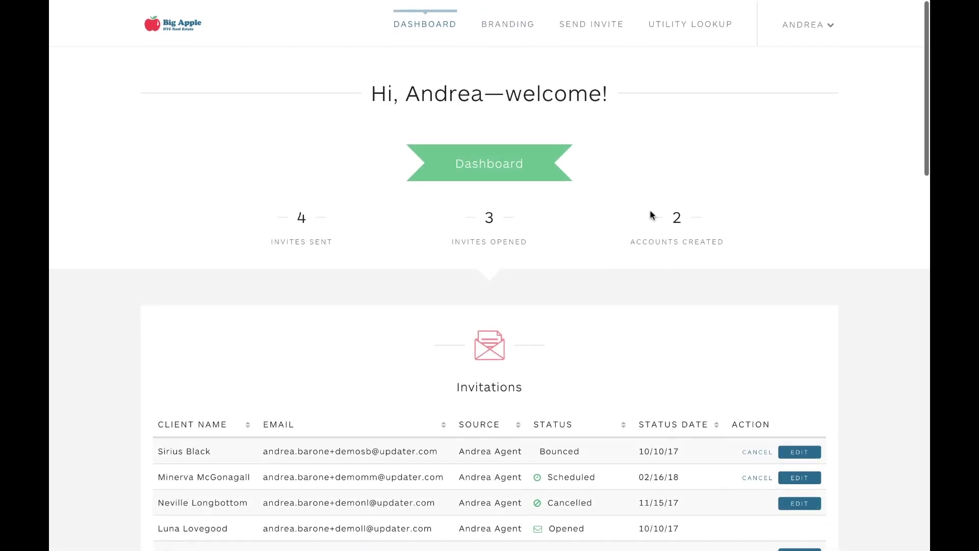
- Bring up the Send Invite form and scroll through recipient, address, move date, timing and message sections
left_click(597, 32)
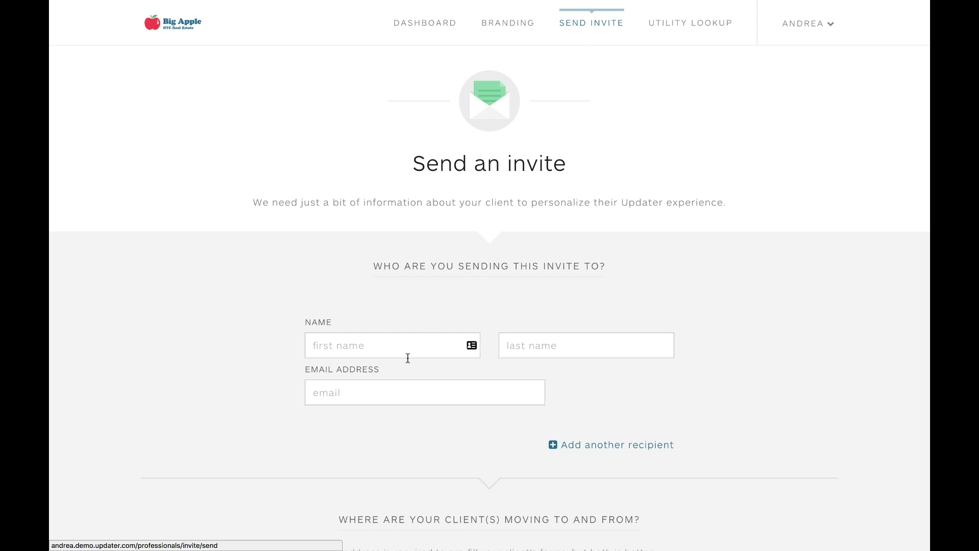
scroll(495, 401, "down", 6)
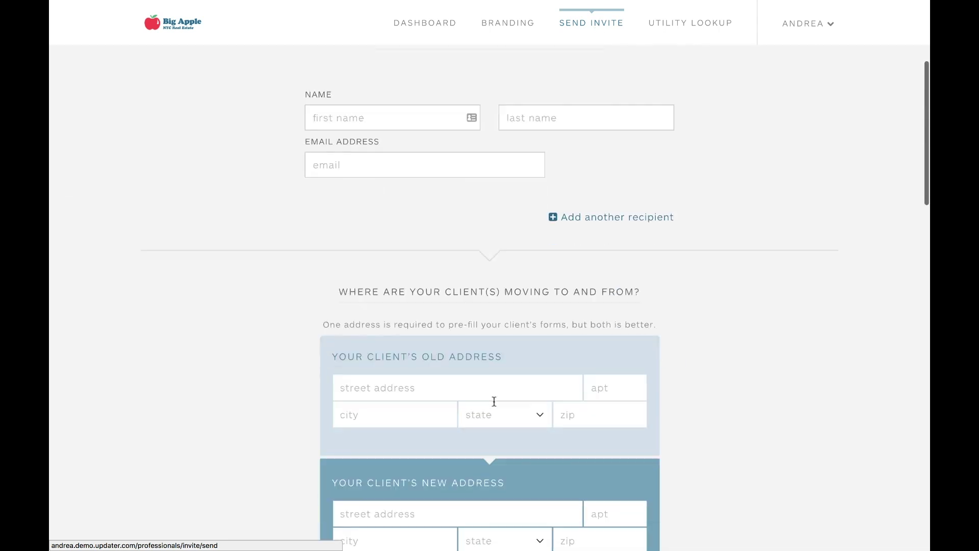
scroll(494, 402, "down", 1)
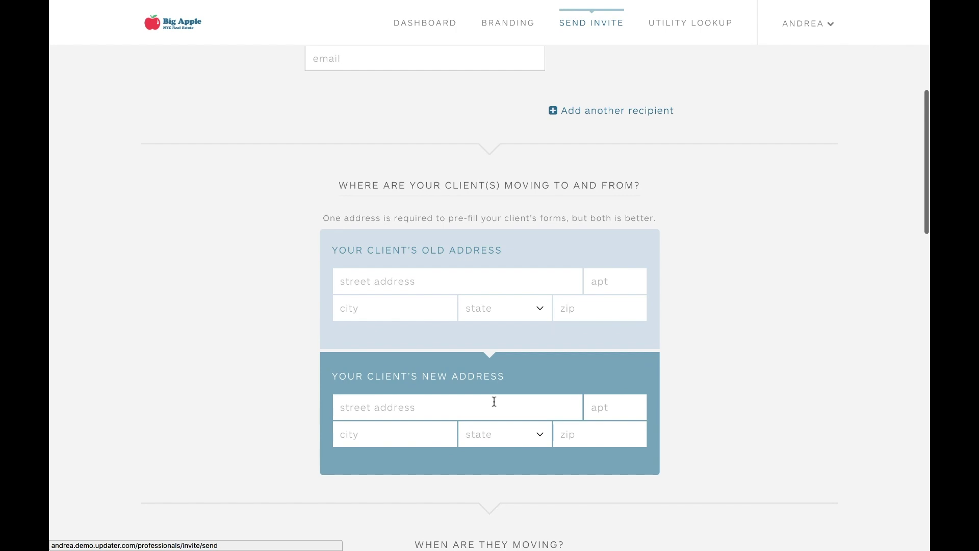
scroll(494, 401, "down", 4)
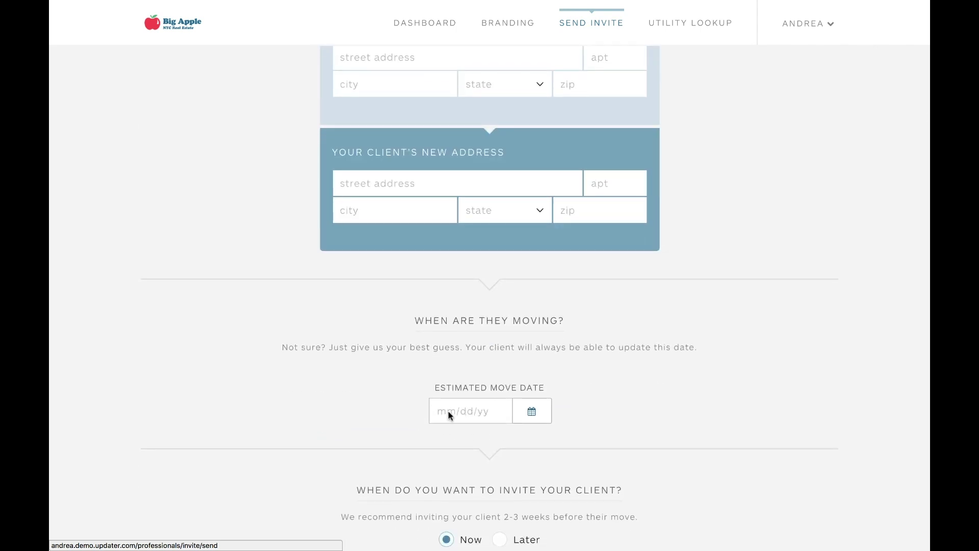
scroll(494, 413, "down", 3)
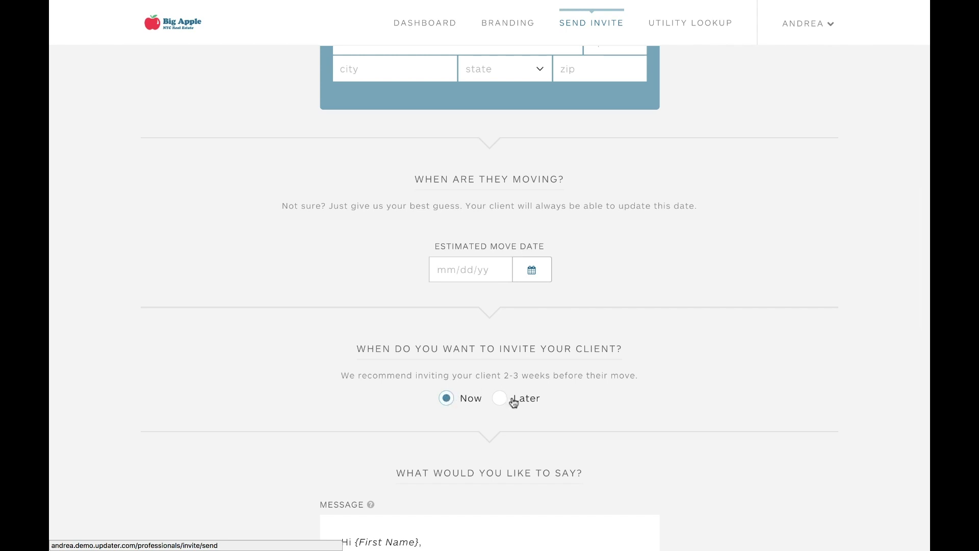
scroll(510, 402, "down", 7)
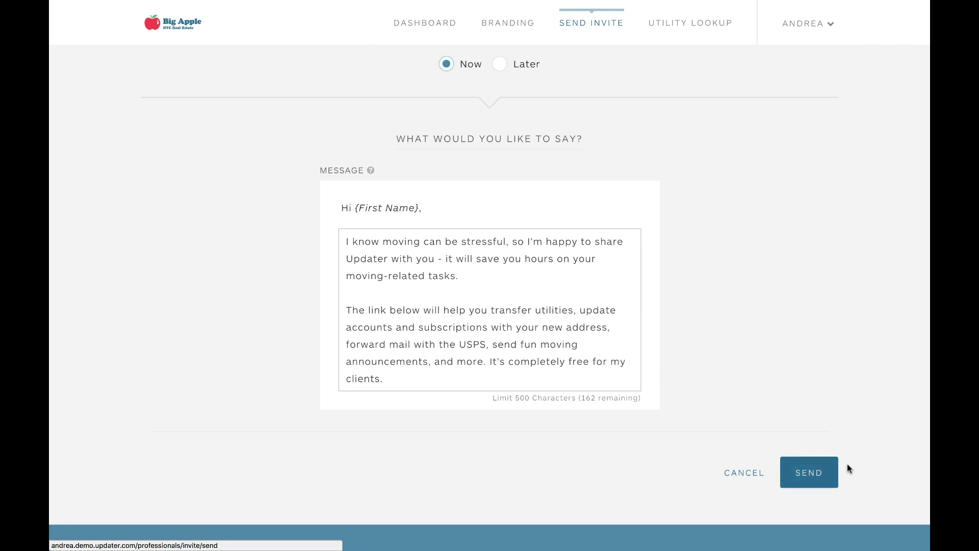
scroll(848, 468, "up", 12)
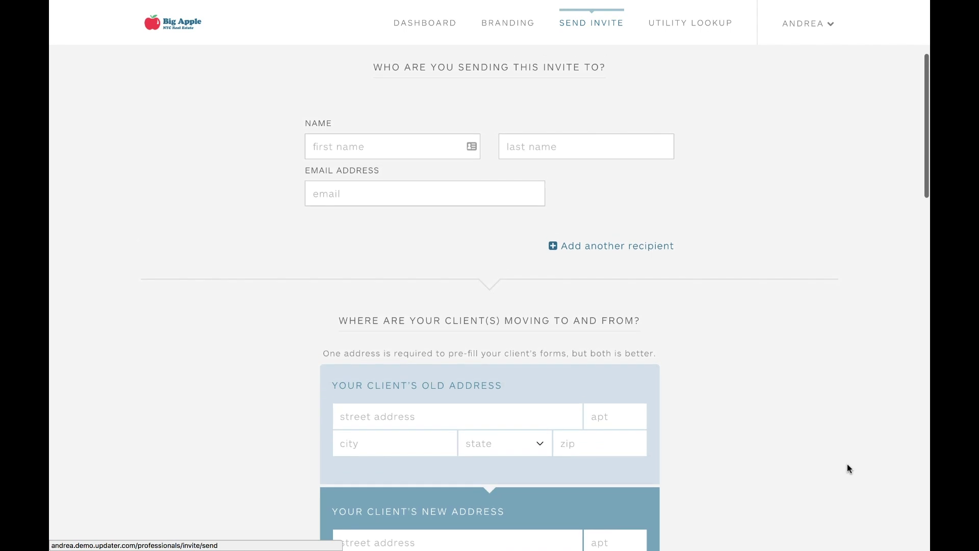
scroll(846, 464, "up", 1)
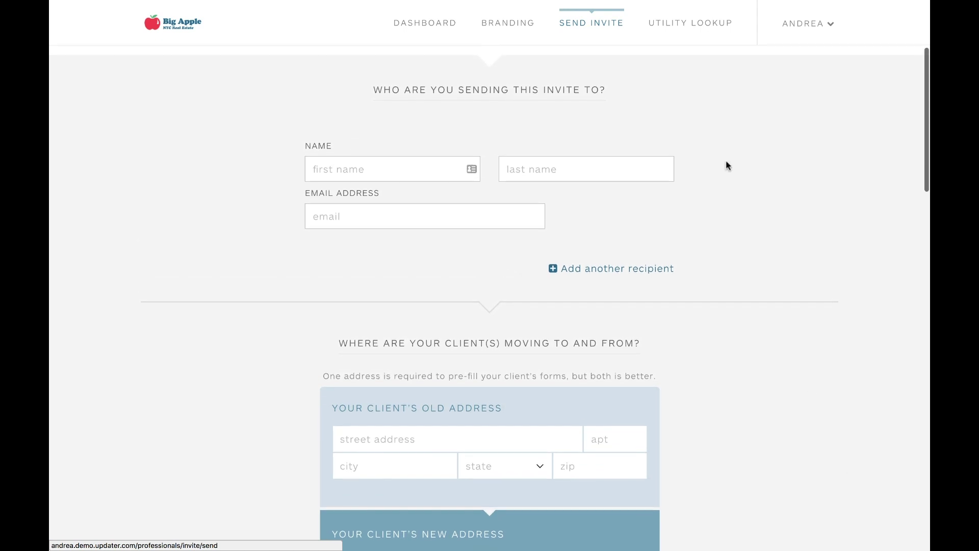
- On Utility Lookup, search an existing client by partial name and look up providers for their address
left_click(692, 27)
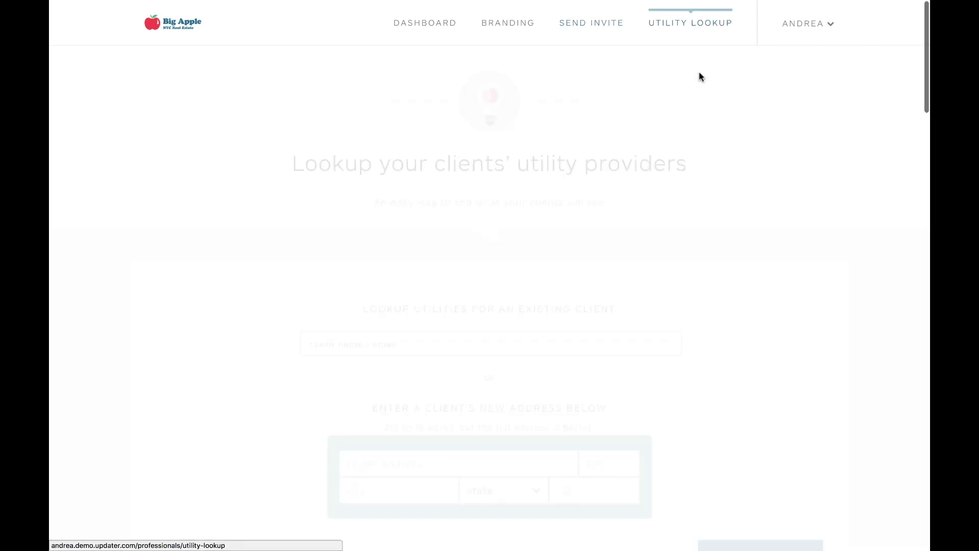
left_click(413, 347)
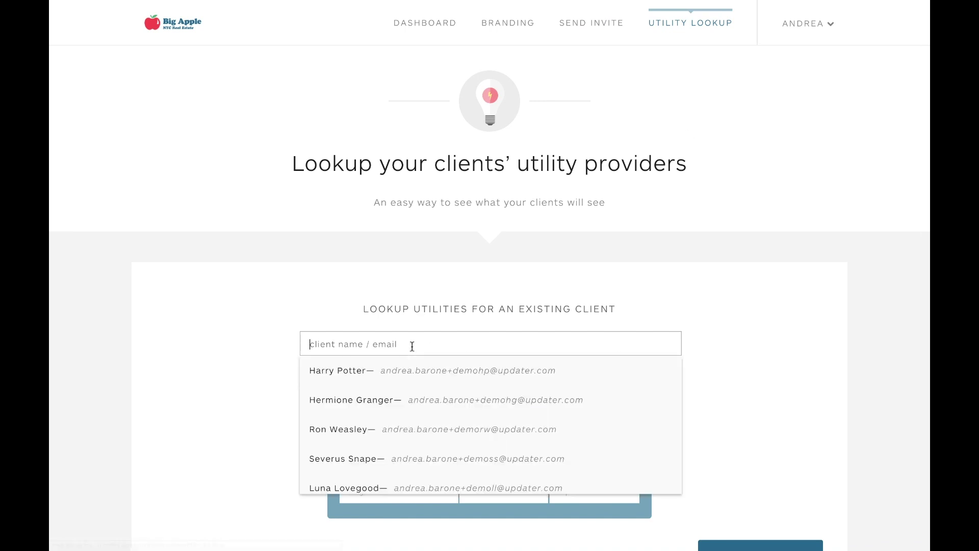
type("harr")
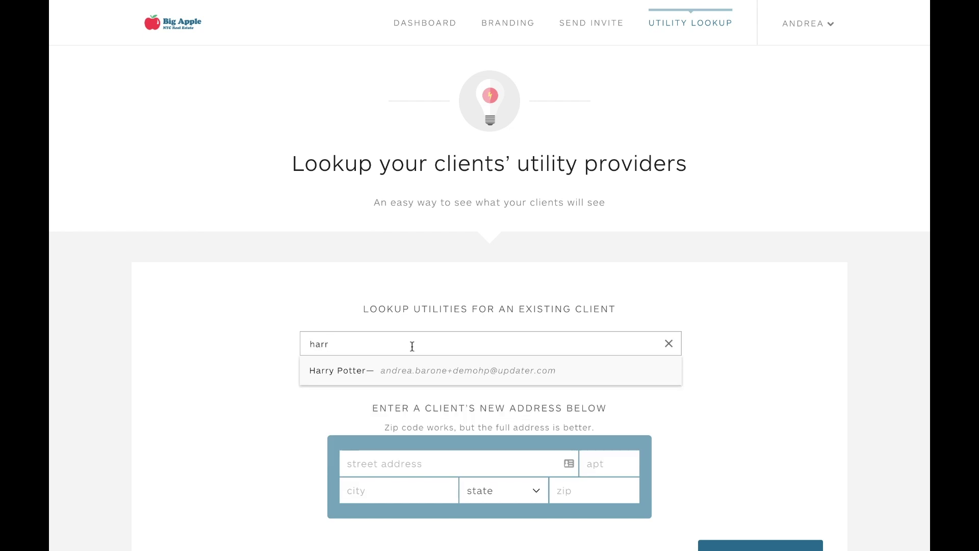
left_click(411, 371)
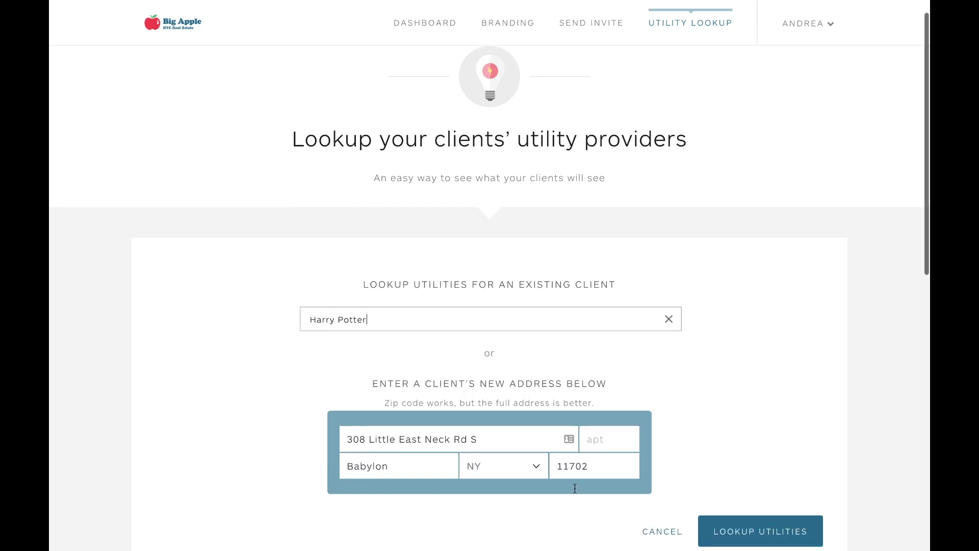
left_click(798, 439)
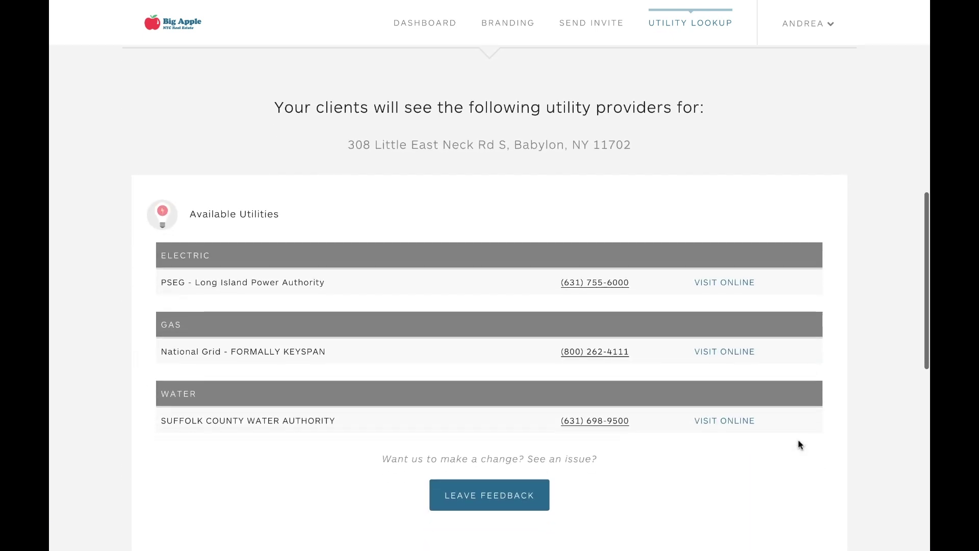
scroll(797, 443, "up", 8)
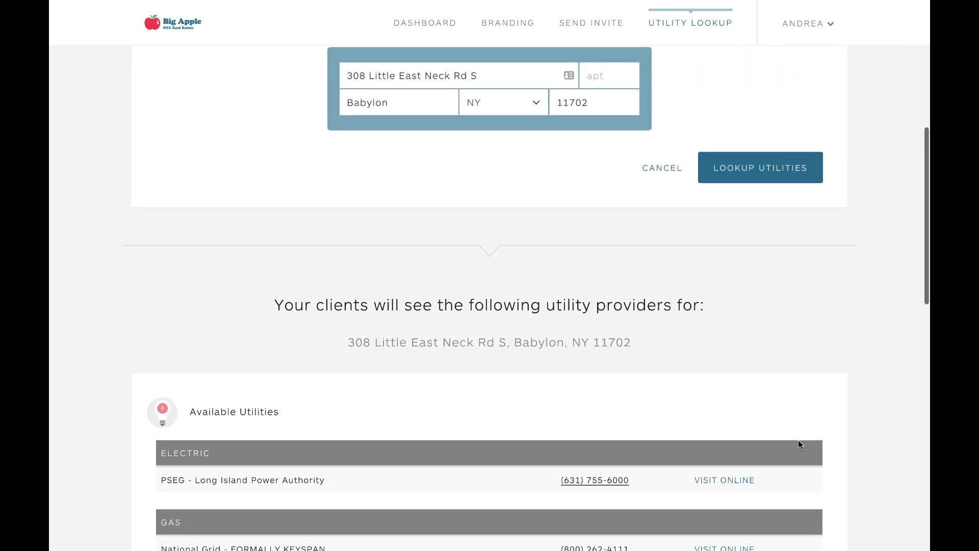
left_click_drag(590, 264, 551, 263)
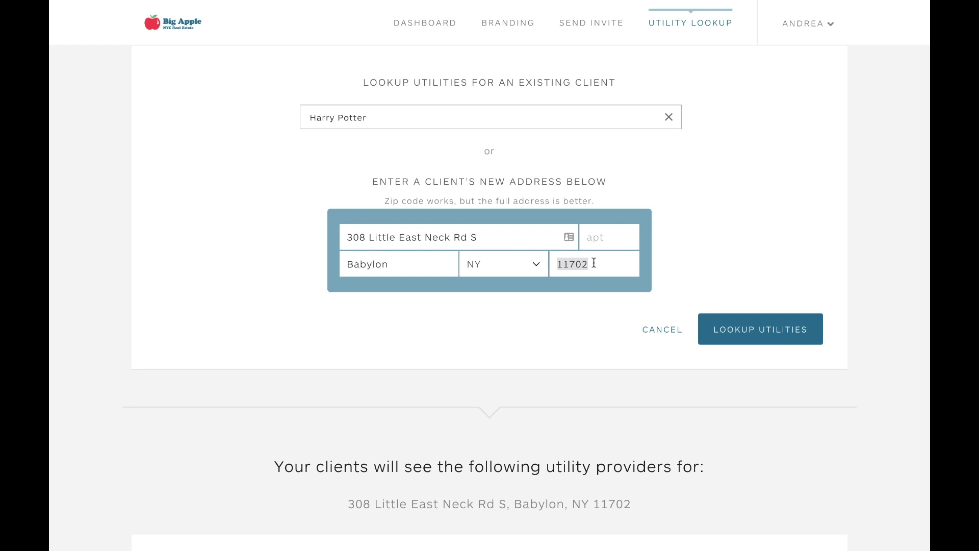
scroll(735, 159, "up", 3)
- Go to the Resource Center via the account menu and scroll from Updater Basics down to Support Stoop
left_click(822, 26)
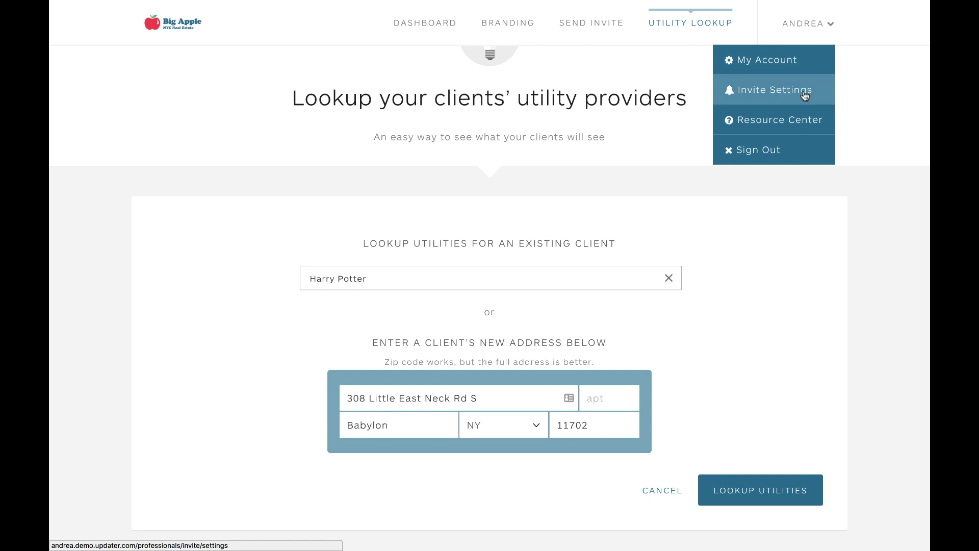
left_click(805, 126)
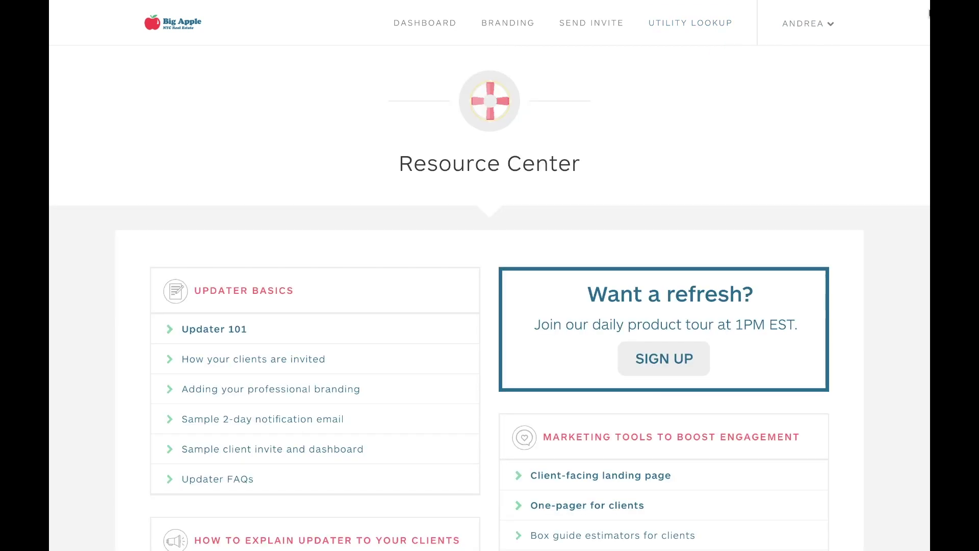
scroll(490, 275, "down", 3)
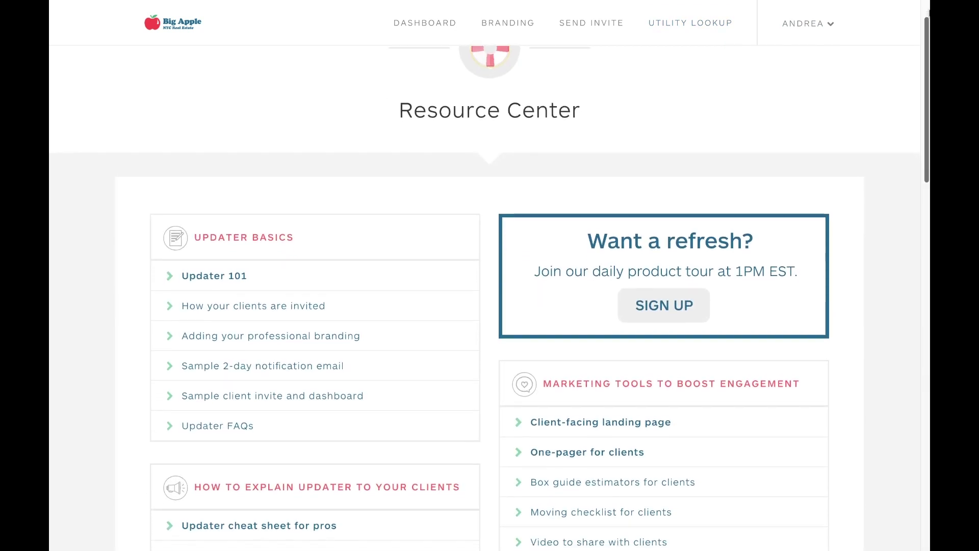
scroll(490, 276, "down", 4)
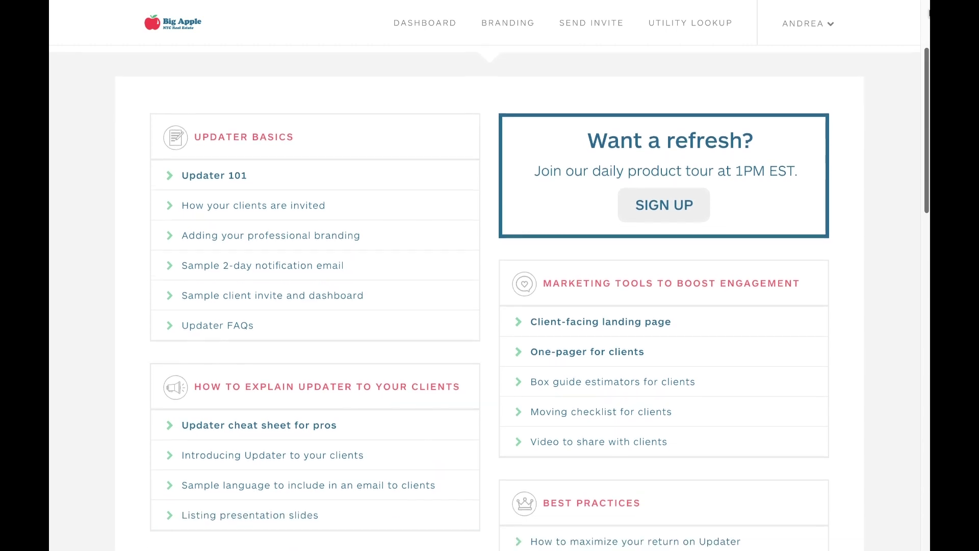
scroll(489, 275, "down", 1)
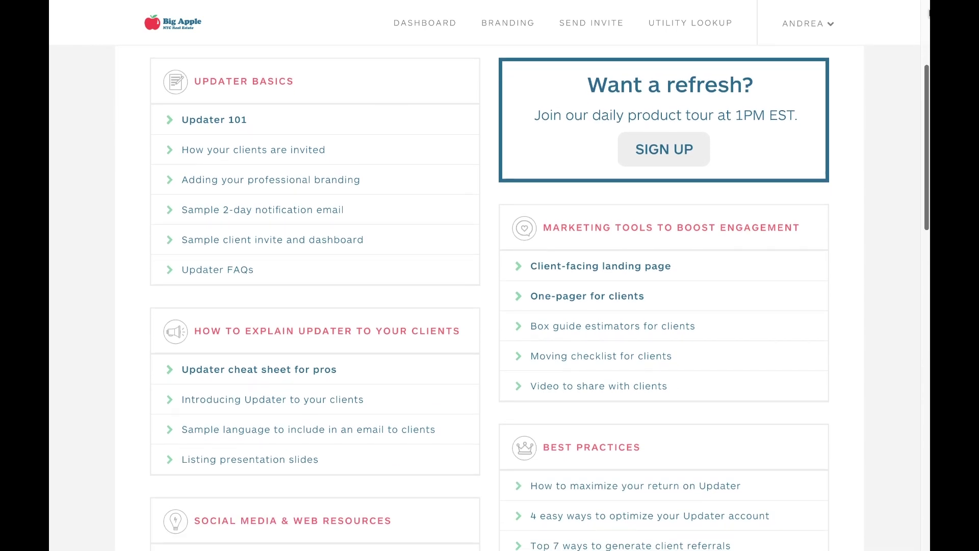
scroll(489, 276, "down", 2)
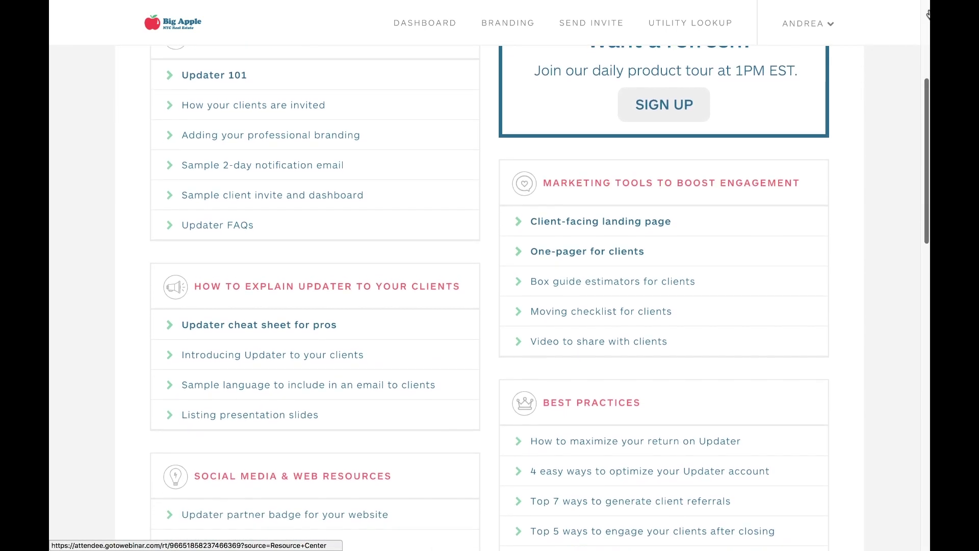
scroll(929, 15, "down", 3)
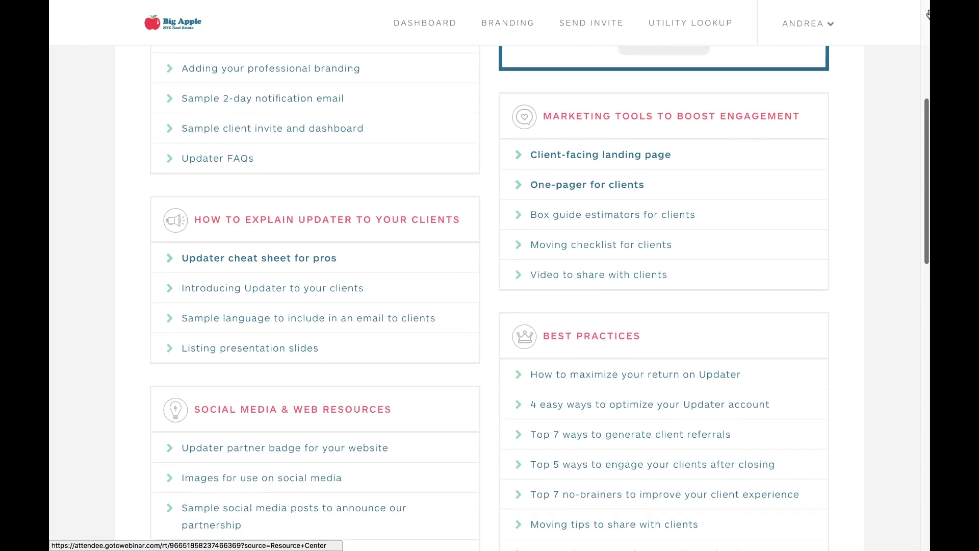
scroll(929, 15, "down", 2)
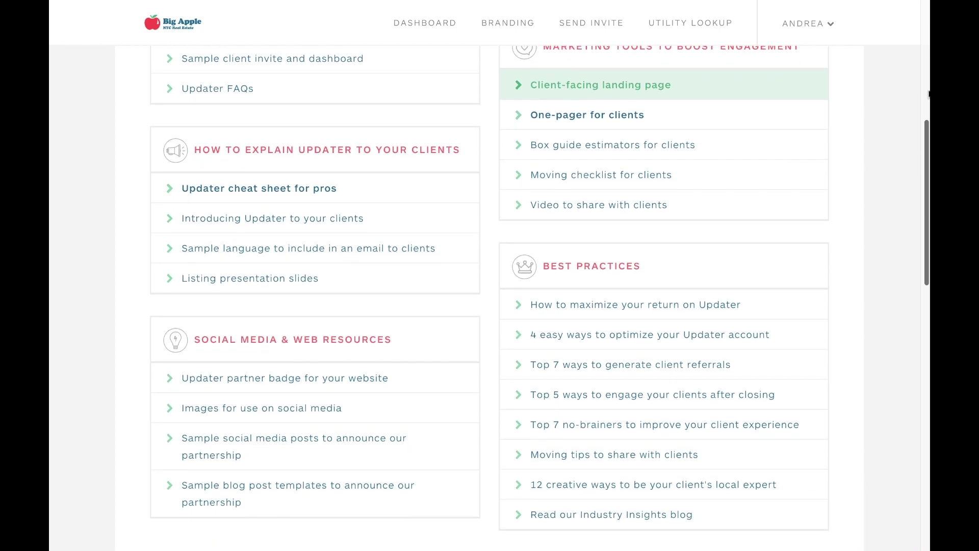
scroll(928, 93, "down", 2)
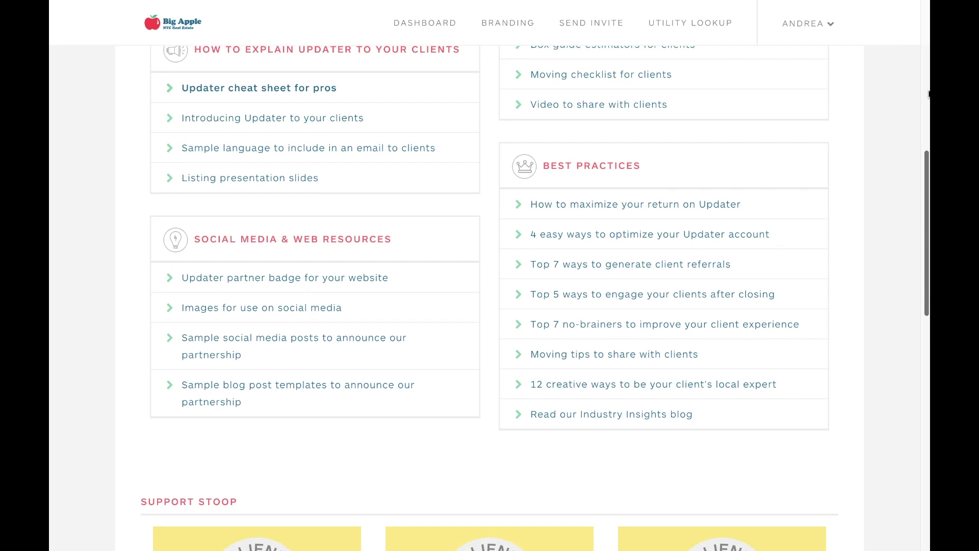
scroll(929, 94, "down", 2)
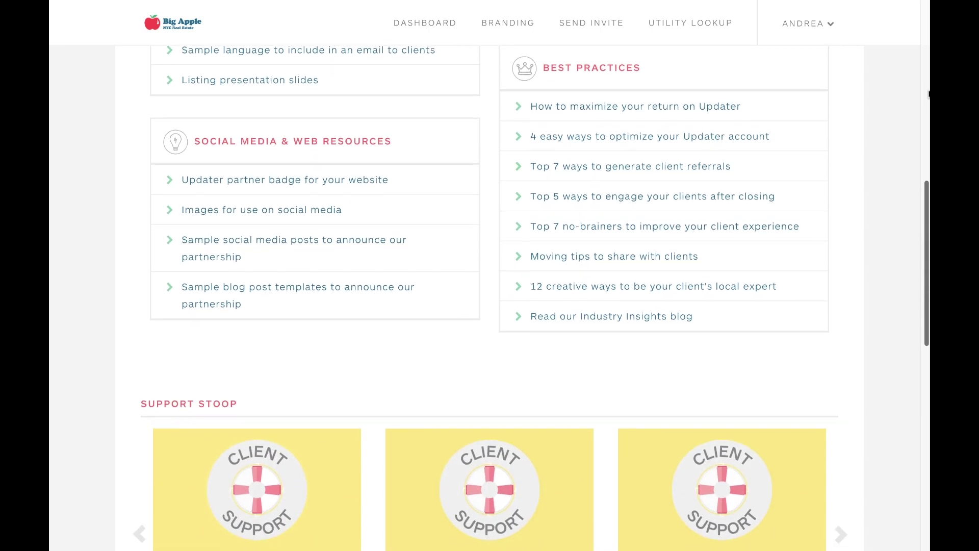
scroll(928, 94, "down", 2)
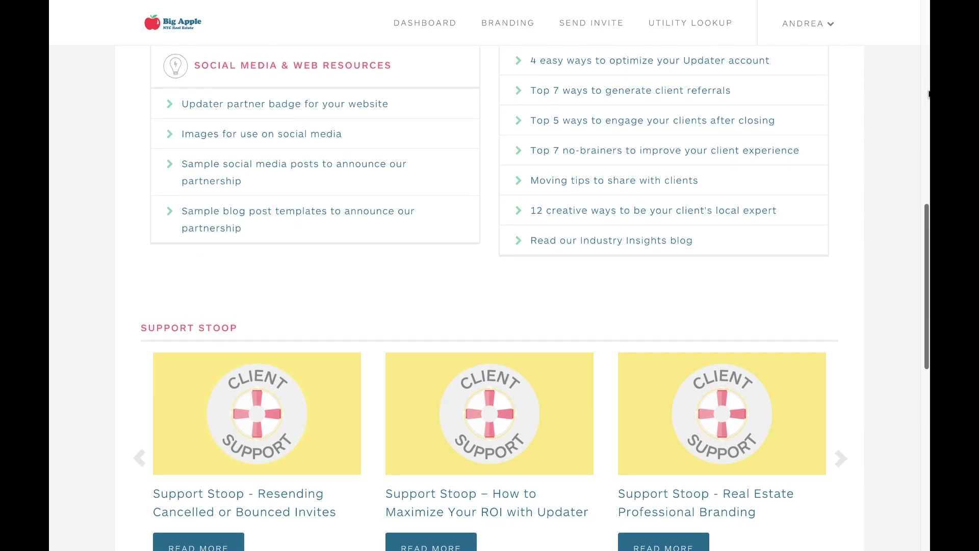
scroll(929, 95, "down", 2)
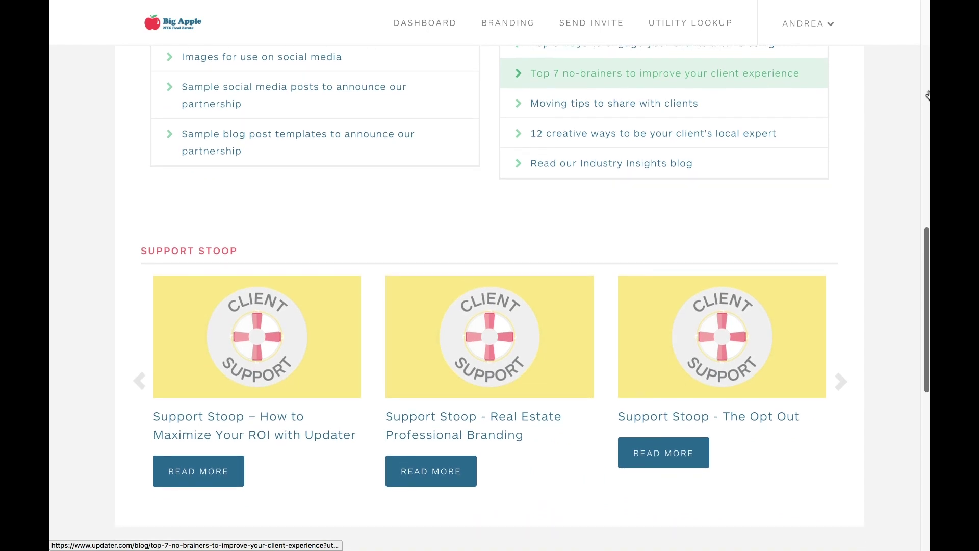
scroll(928, 95, "down", 4)
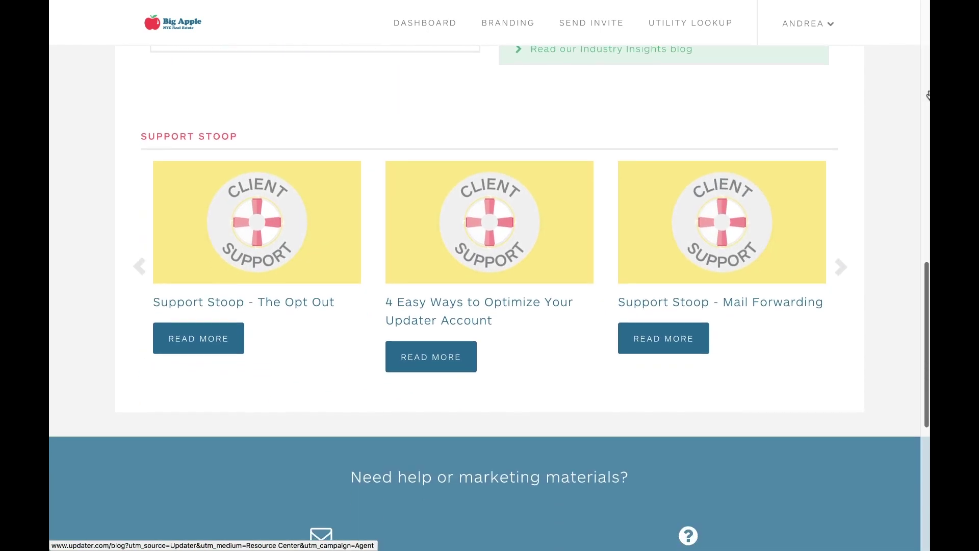
scroll(928, 94, "down", 1)
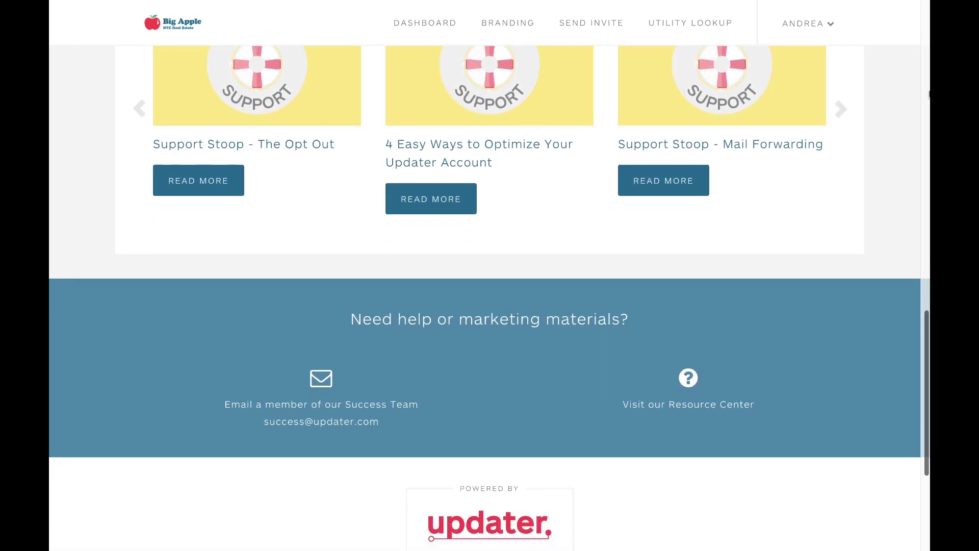